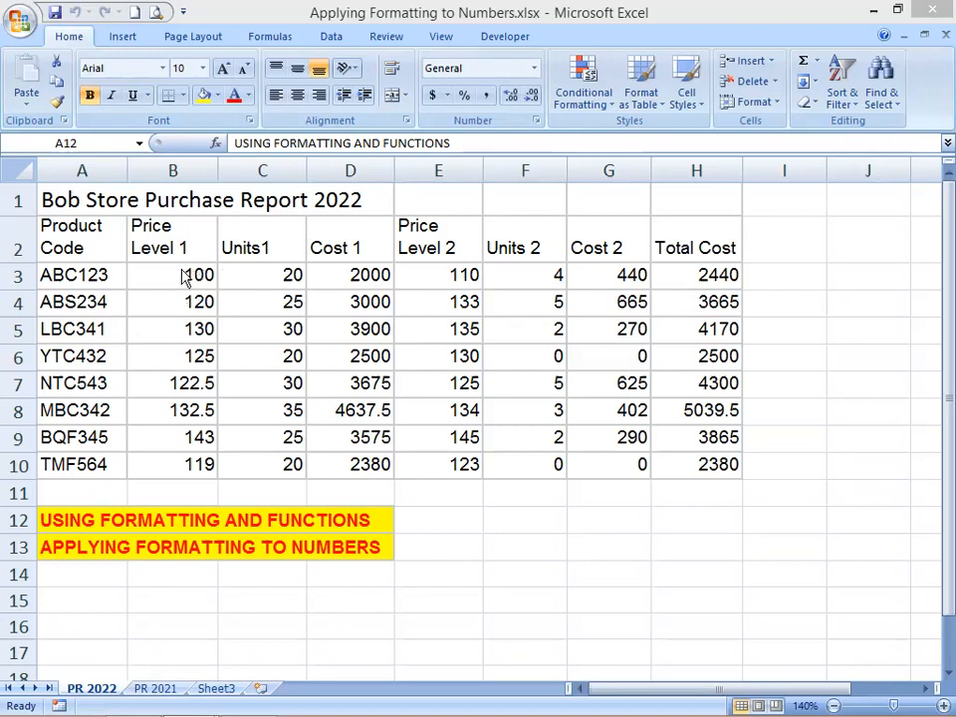
Select the price and cost values in B3:B10, D3:E10 and G3:H10 together on the PR 2022 sheet
drag(184, 277, 180, 464)
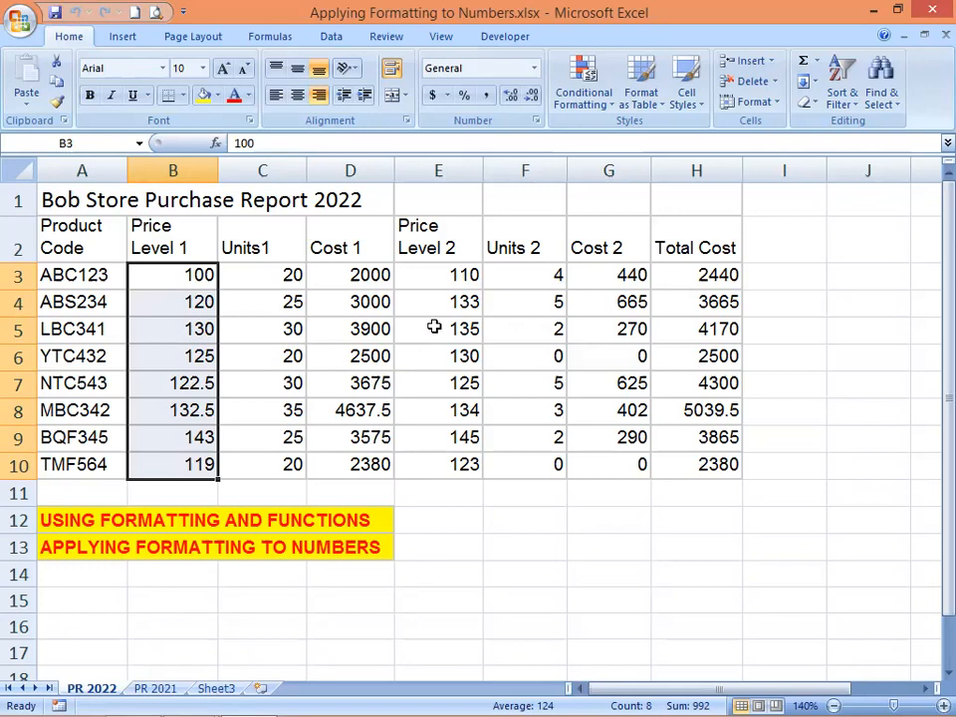
ctrl+click(346, 281)
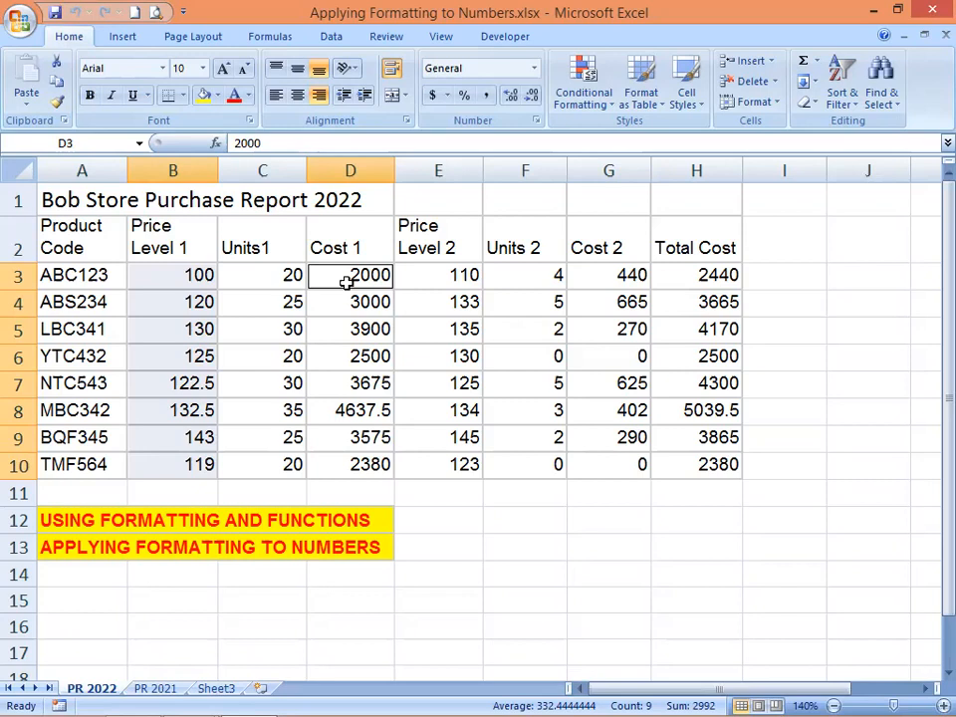
drag(345, 282, 427, 465)
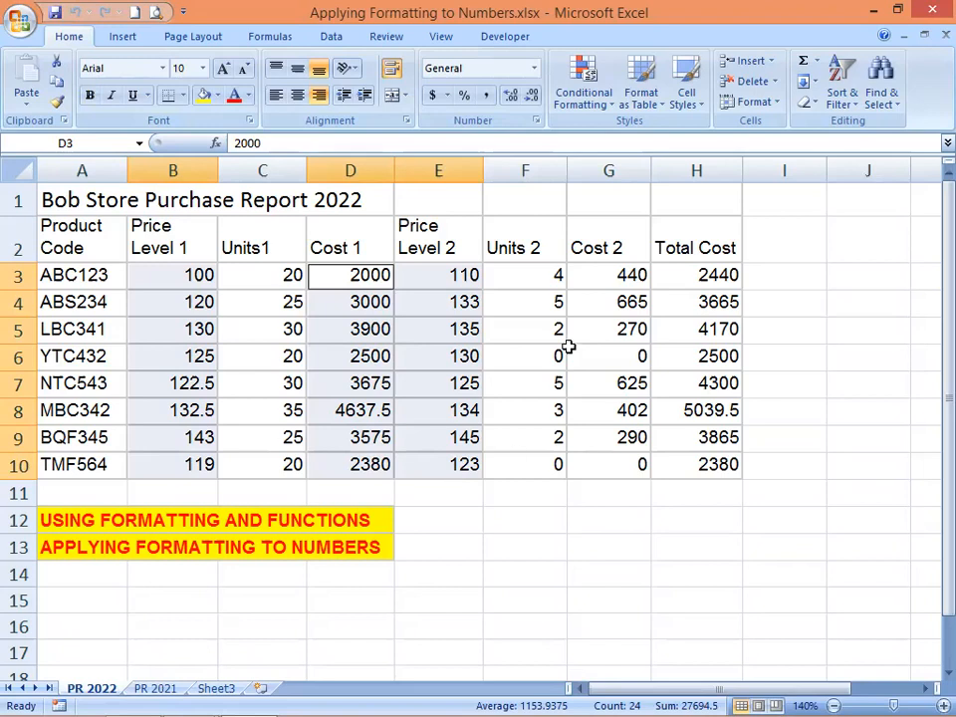
ctrl+click(591, 276)
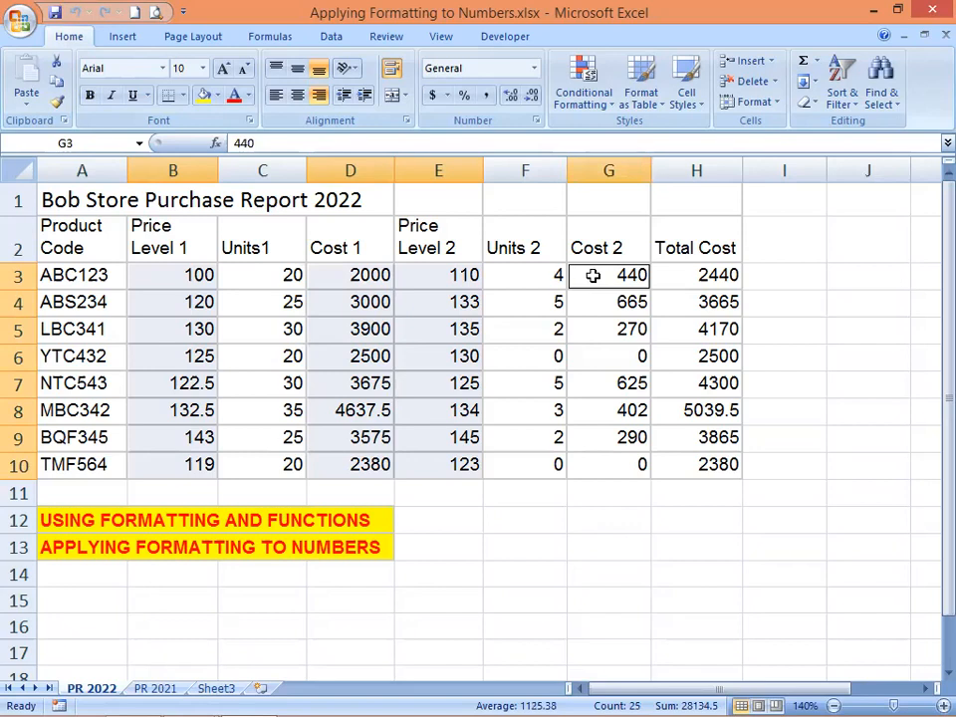
ctrl+drag(593, 276, 689, 465)
ctrl+click(690, 467)
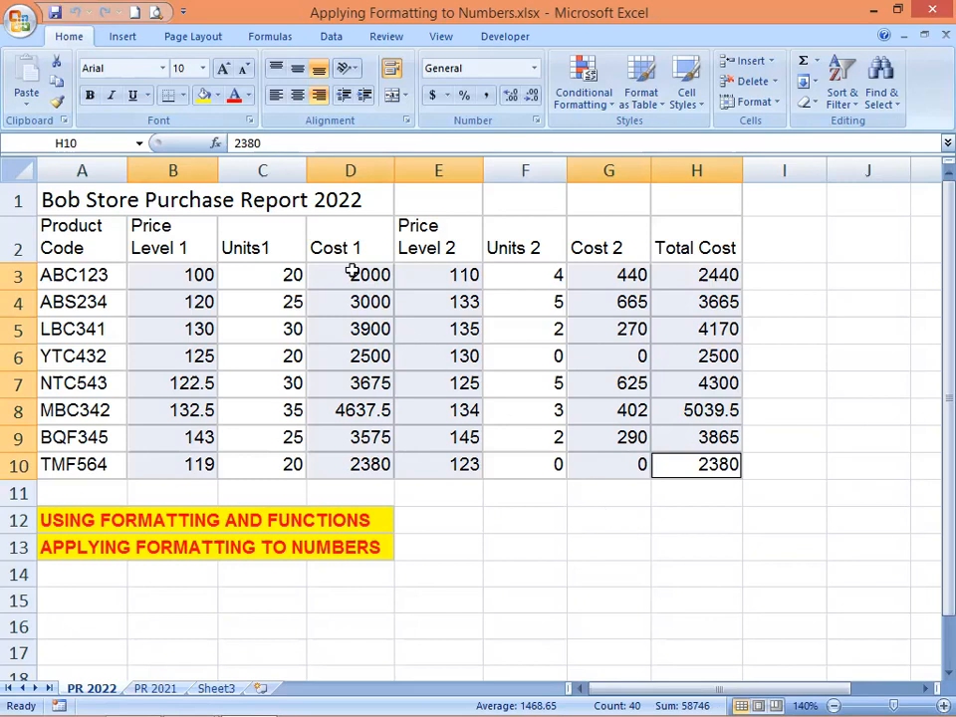
Open the cell formatting settings for the selection and look through the Alignment, Font, Border, Fill and Protection options
click(757, 104)
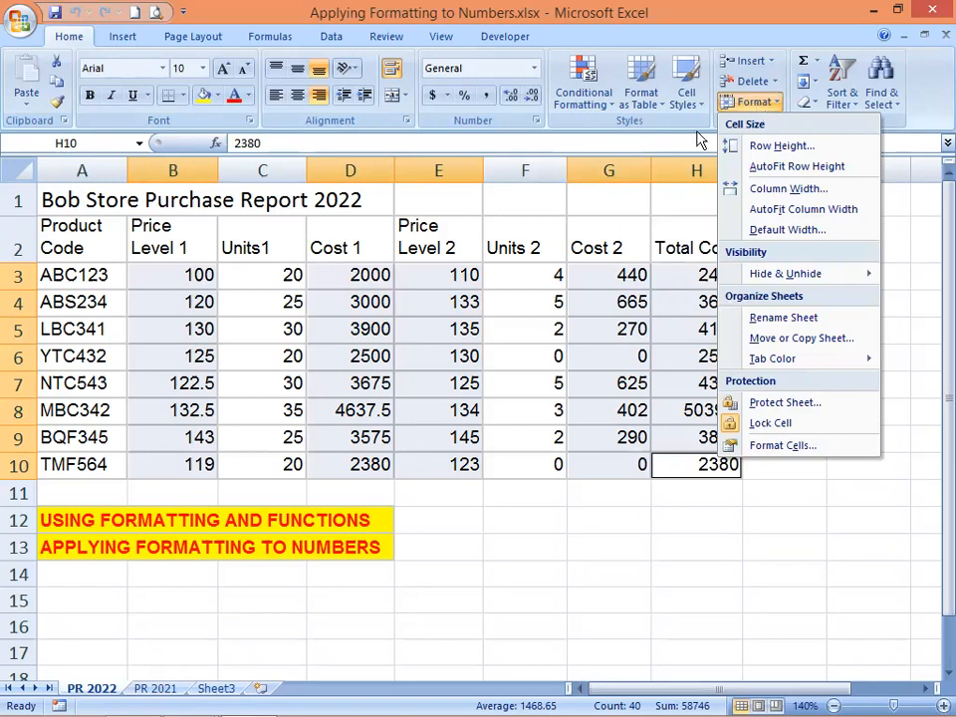
click(783, 446)
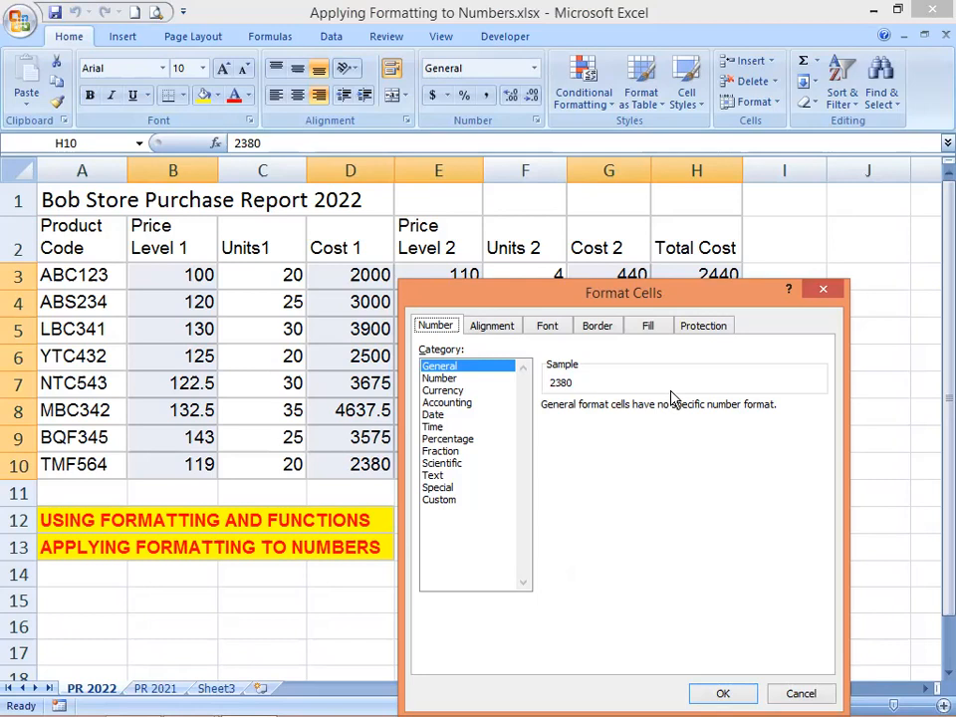
click(487, 326)
click(547, 328)
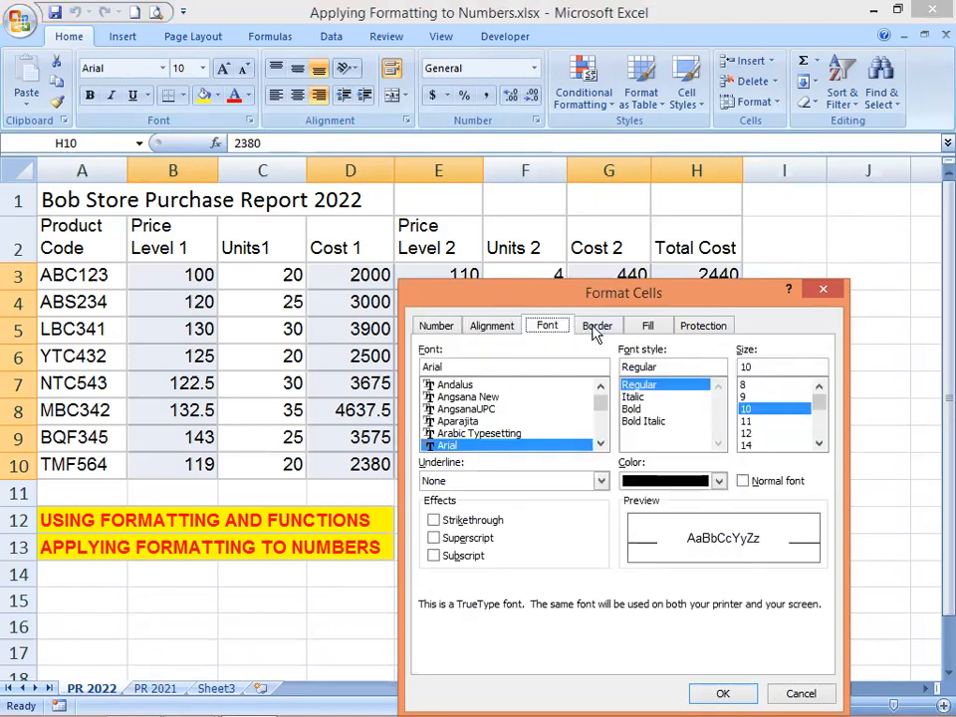
click(597, 327)
click(648, 327)
click(703, 326)
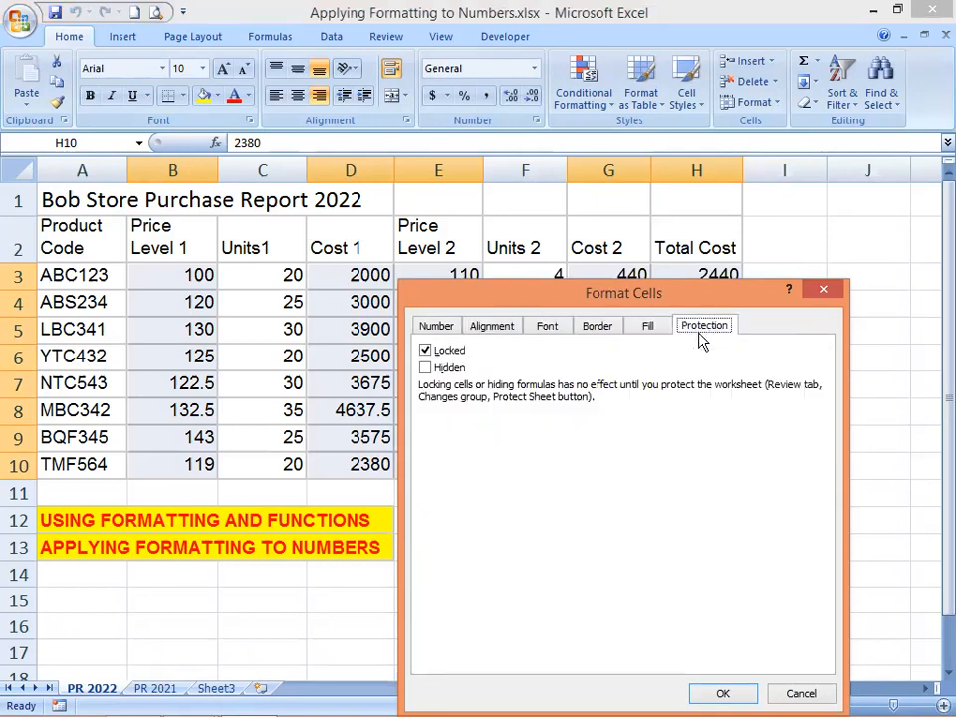
click(435, 328)
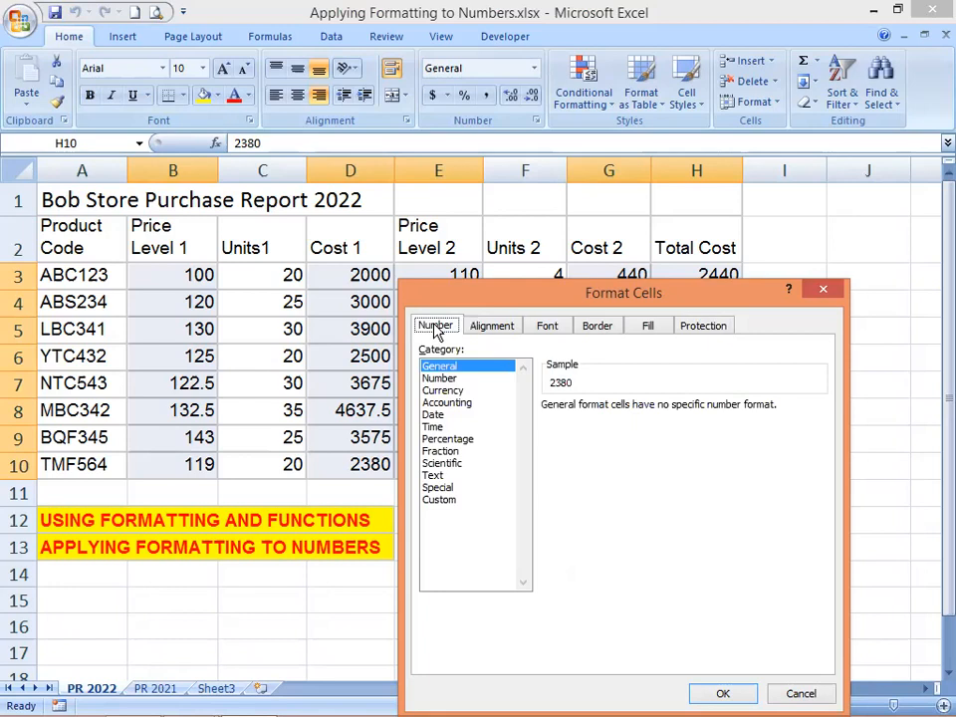
Preview the Currency, Accounting, Time, Custom and Percentage number format categories for the selected cells
click(450, 392)
click(463, 402)
click(438, 427)
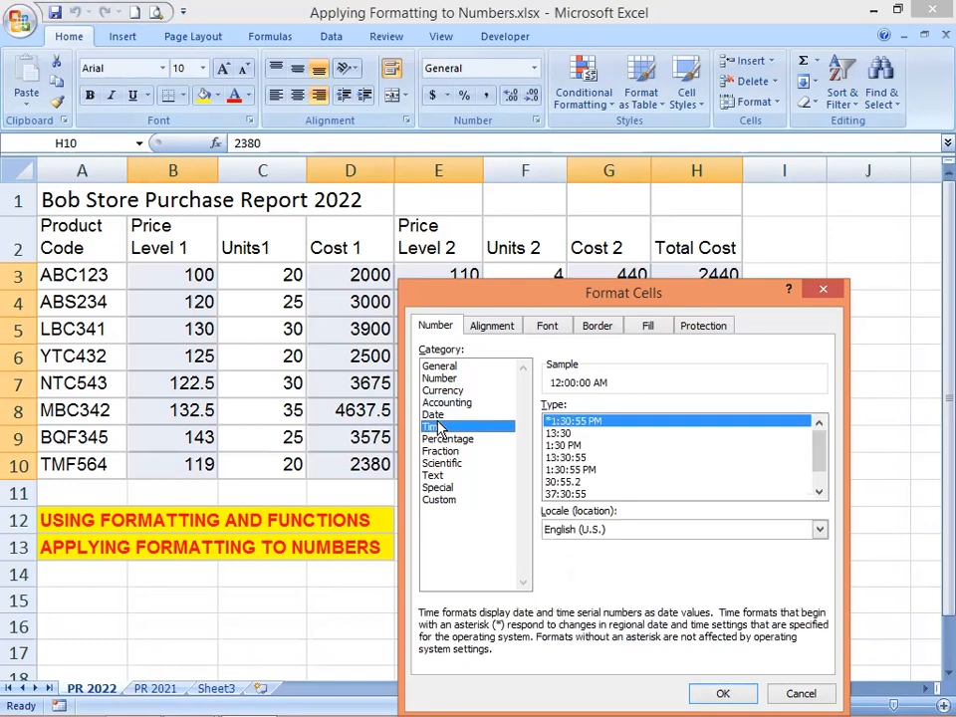
click(445, 502)
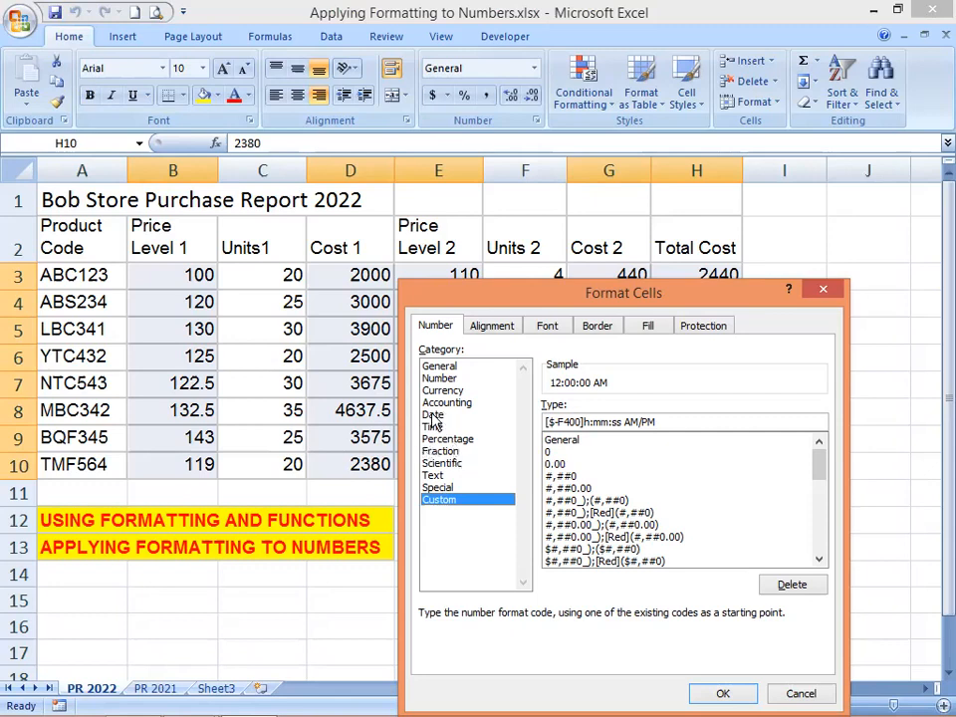
click(447, 440)
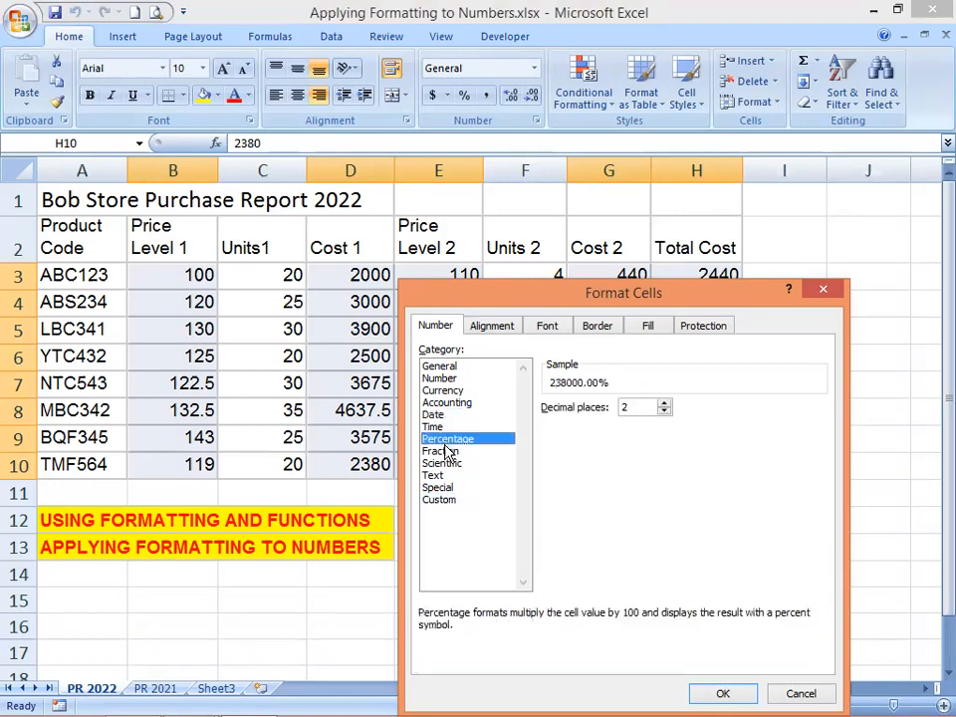
Apply the Currency format with 2 decimal places, the $ symbol and the -$1,234.10 negative style to the selected price and cost cells
click(444, 391)
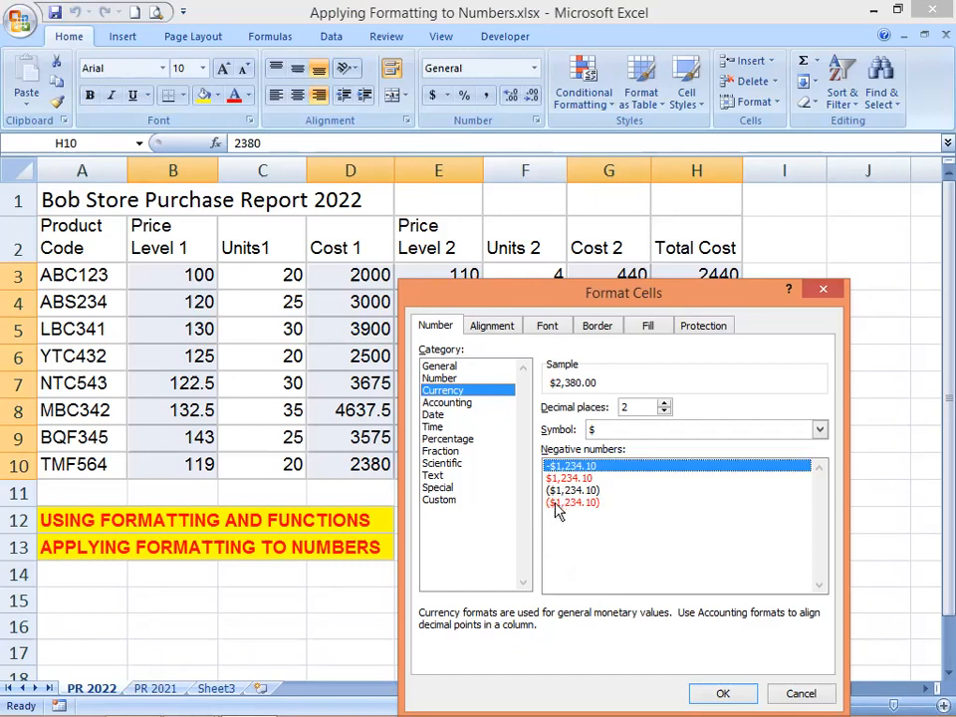
click(557, 505)
click(562, 491)
click(567, 478)
click(573, 468)
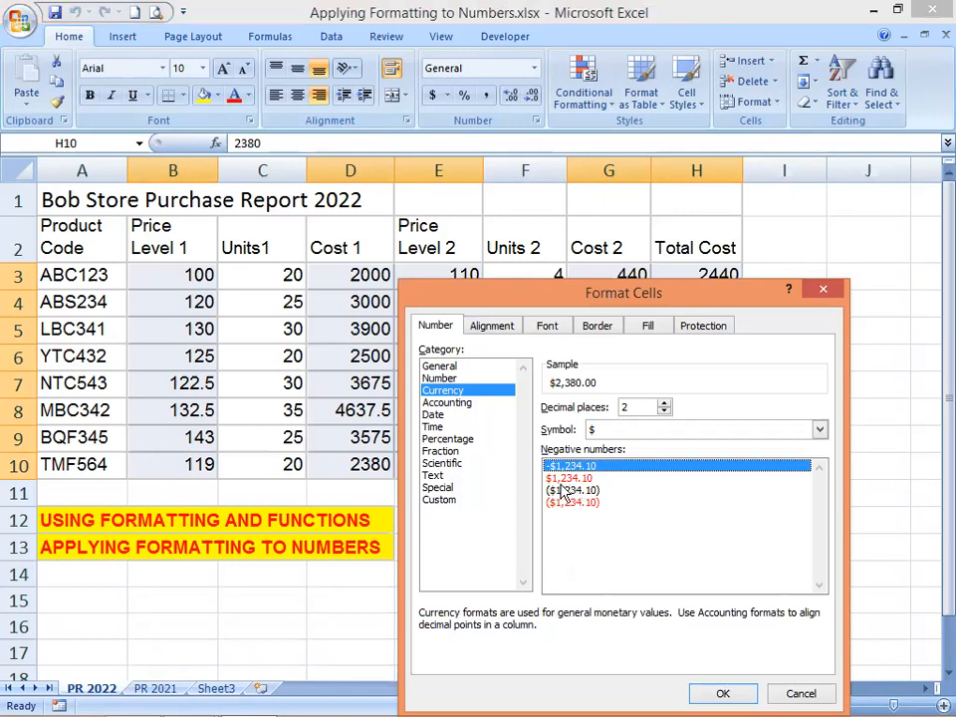
click(629, 406)
click(722, 695)
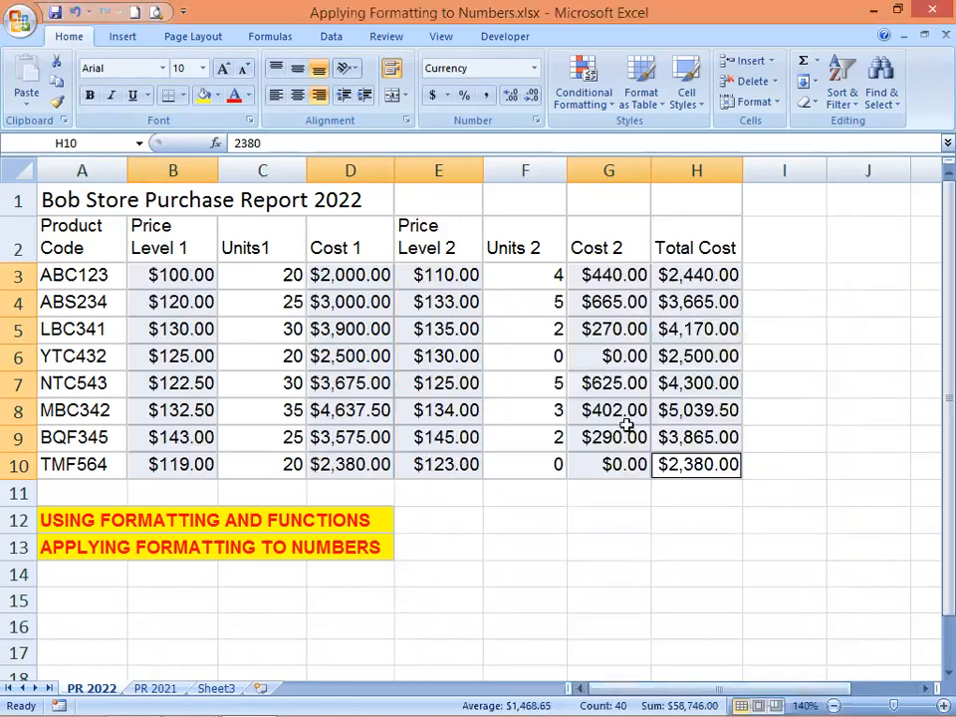
click(689, 274)
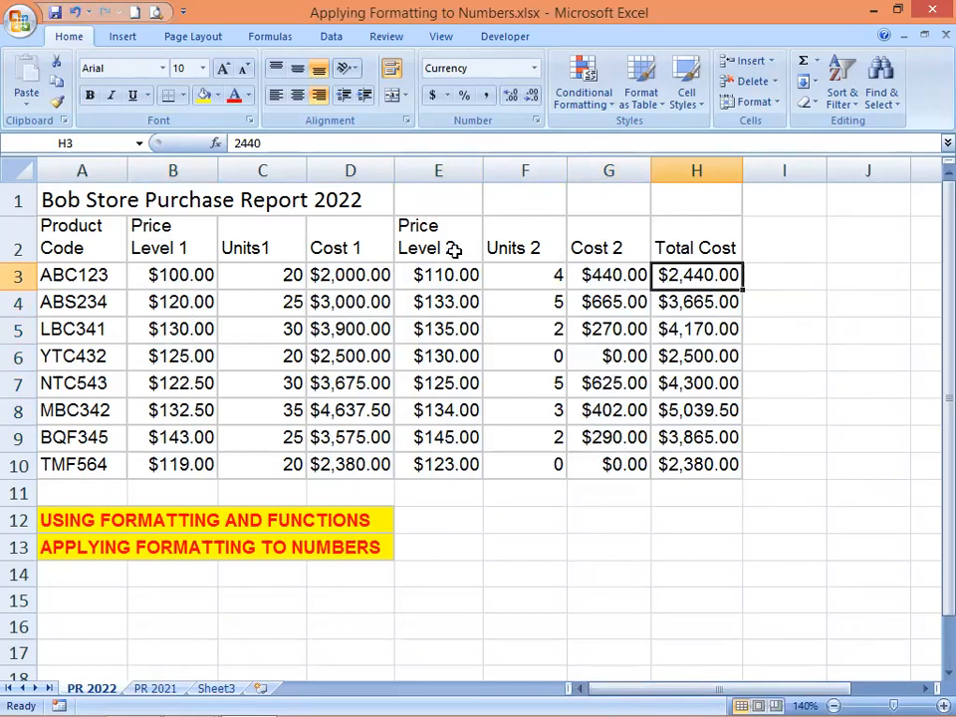
click(248, 250)
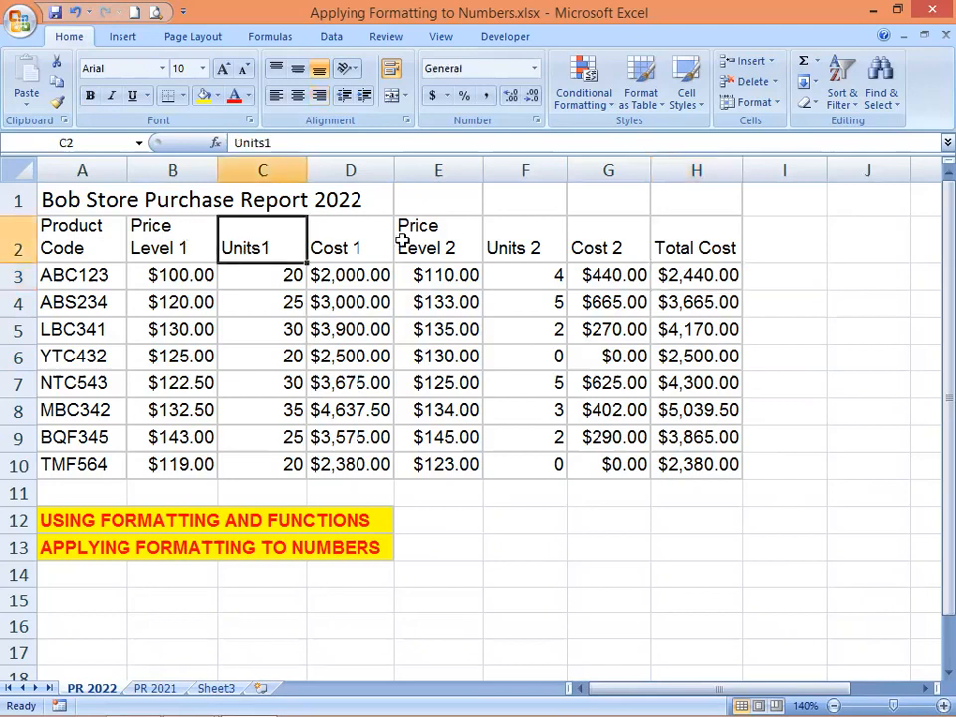
click(493, 244)
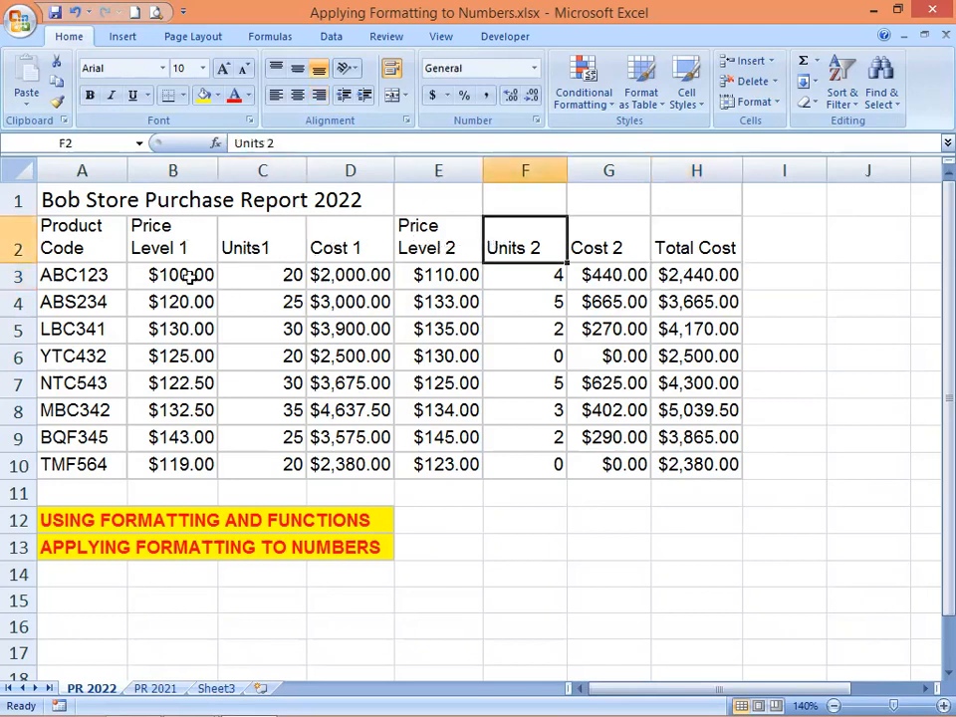
Select the Units1 values in C3:C10 together with the Units 2 values in F3:F10
click(262, 277)
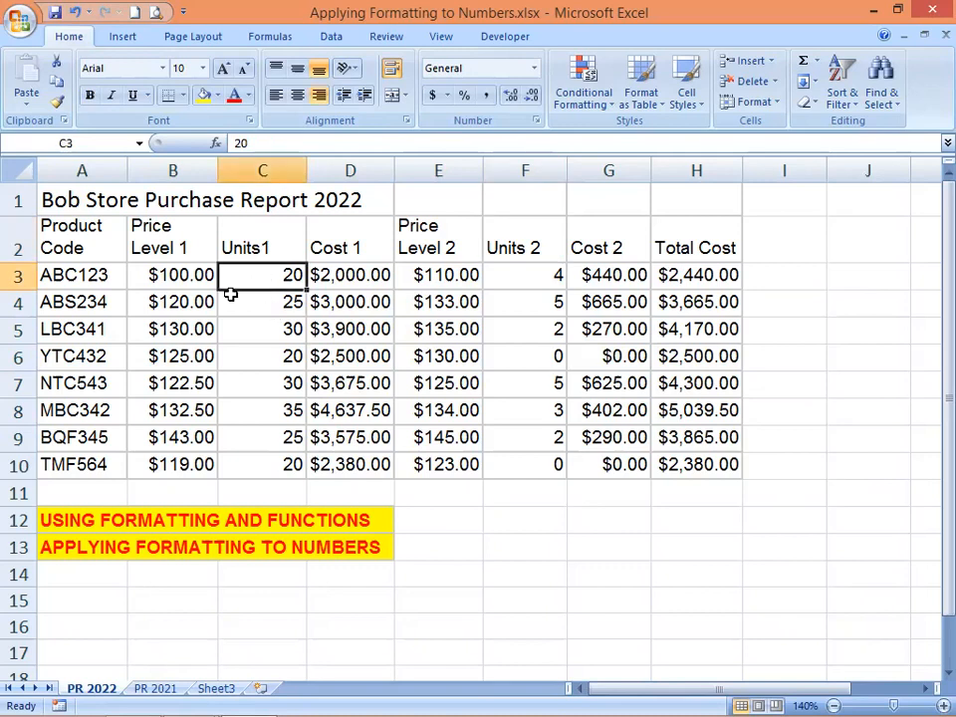
drag(252, 278, 251, 461)
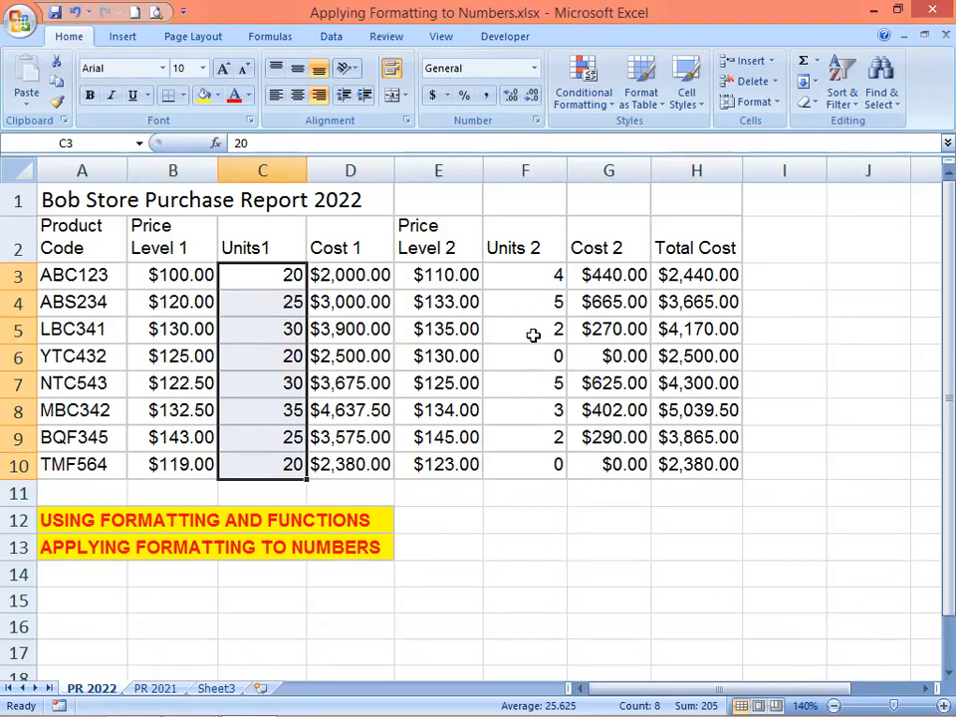
ctrl+click(530, 277)
drag(531, 277, 524, 463)
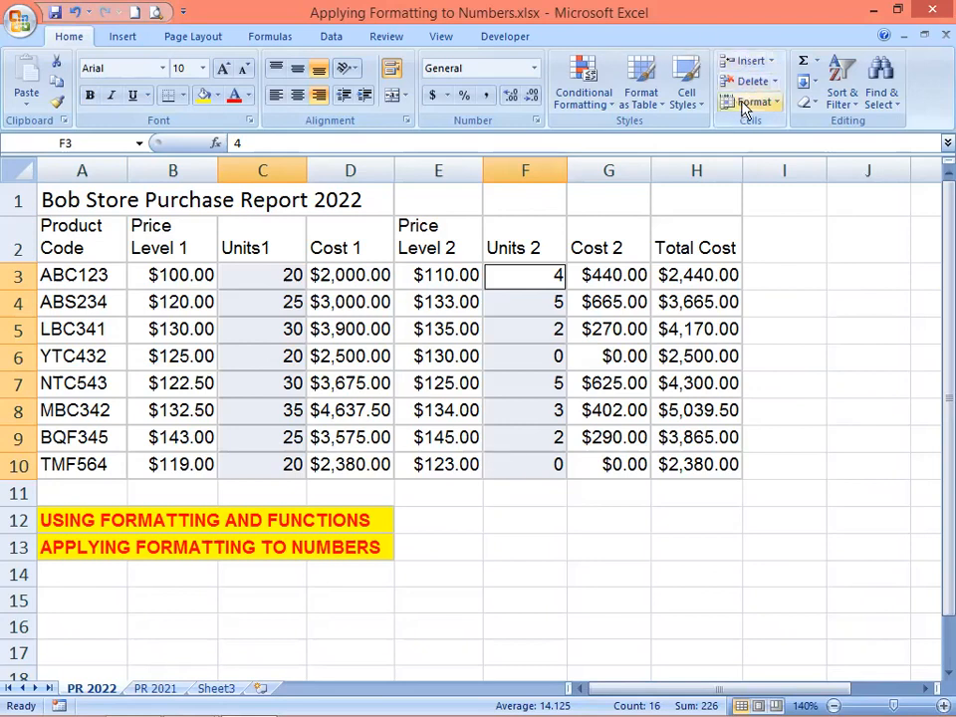
Apply the custom number format 0 "units" to the selected Units1 and Units 2 values
right_click(253, 282)
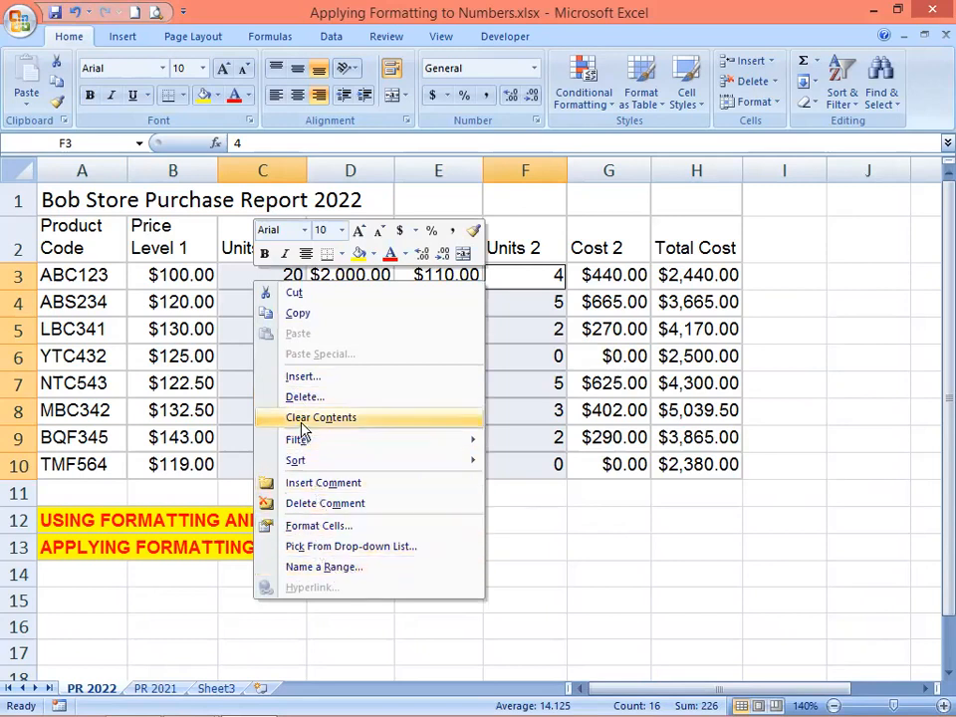
click(325, 527)
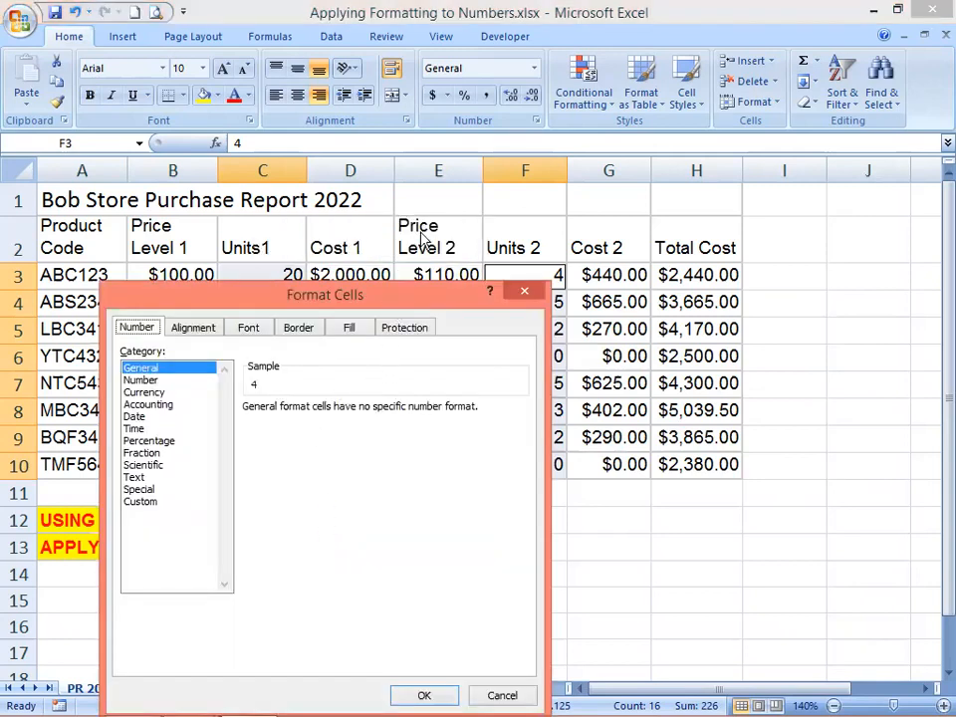
drag(379, 302, 420, 220)
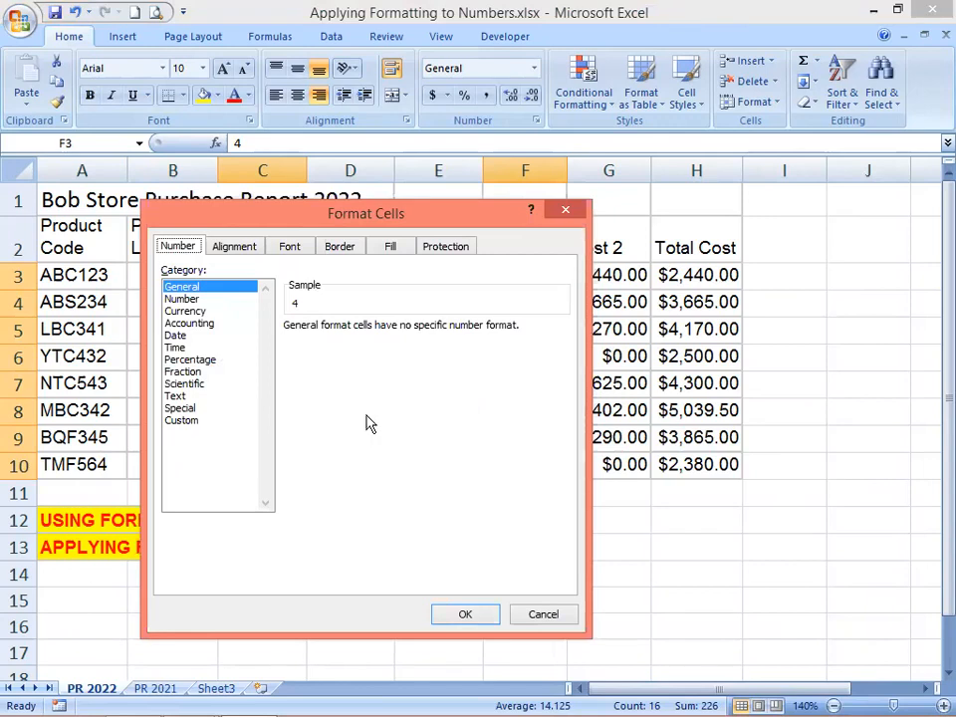
click(181, 421)
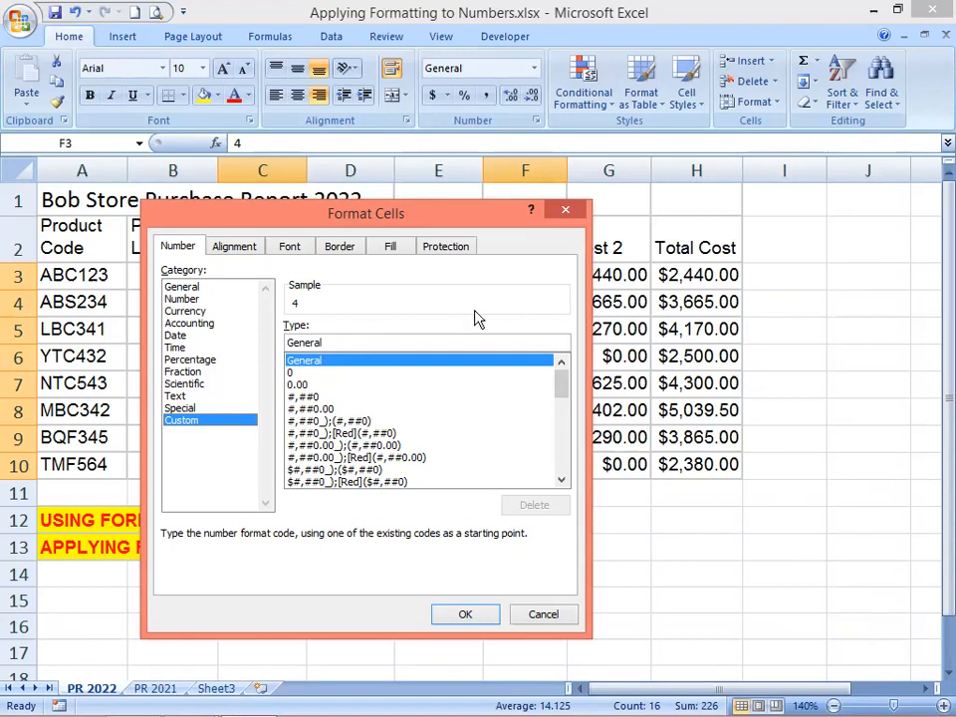
drag(563, 390, 564, 417)
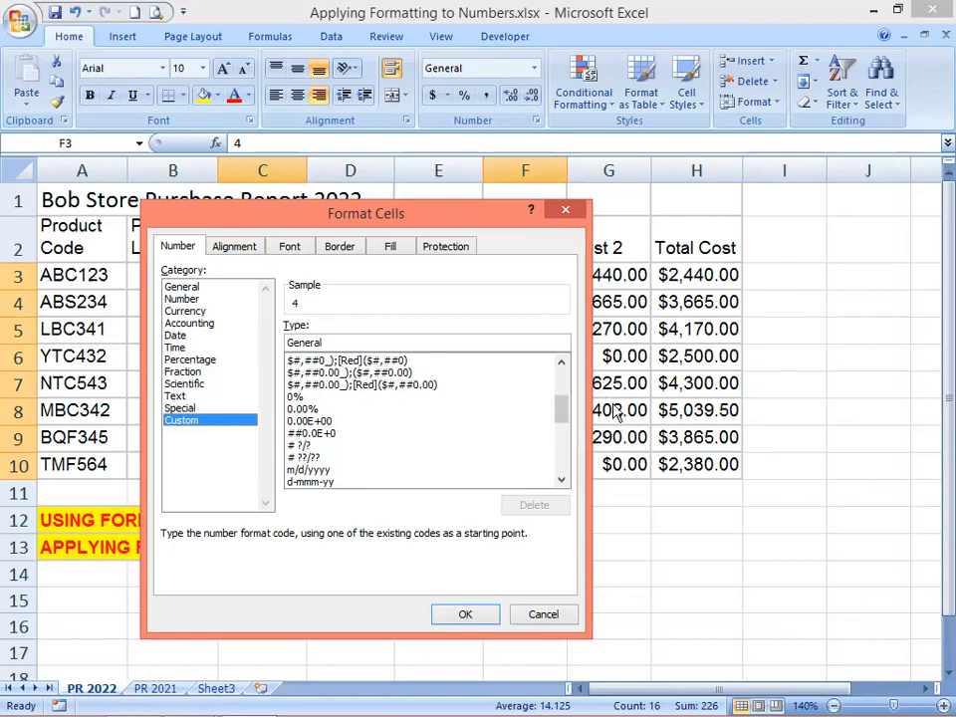
drag(565, 421, 561, 434)
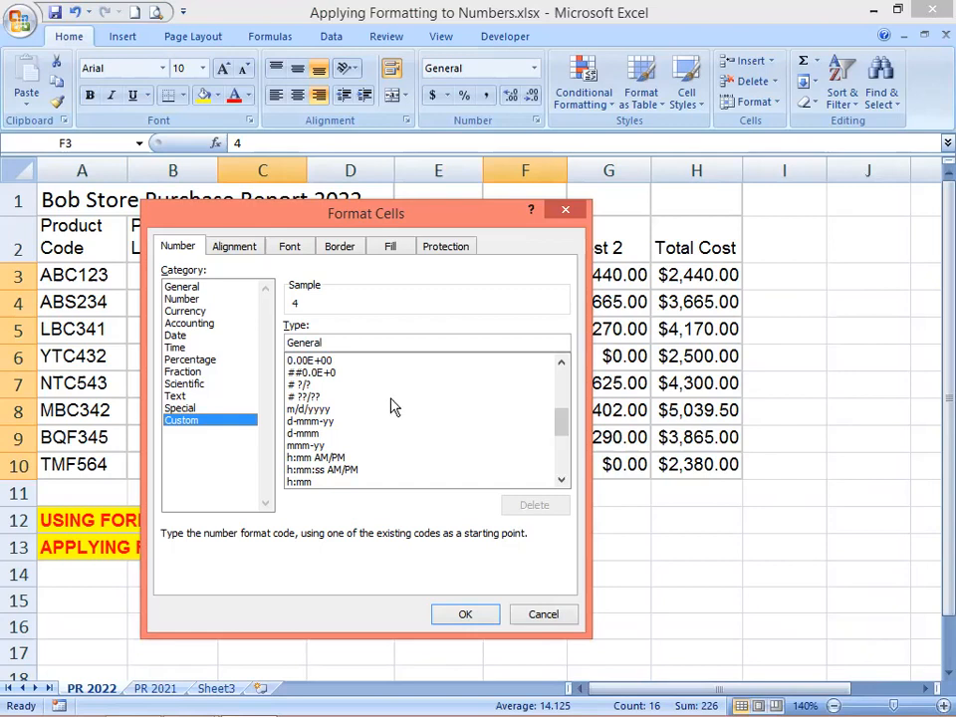
double_click(321, 342)
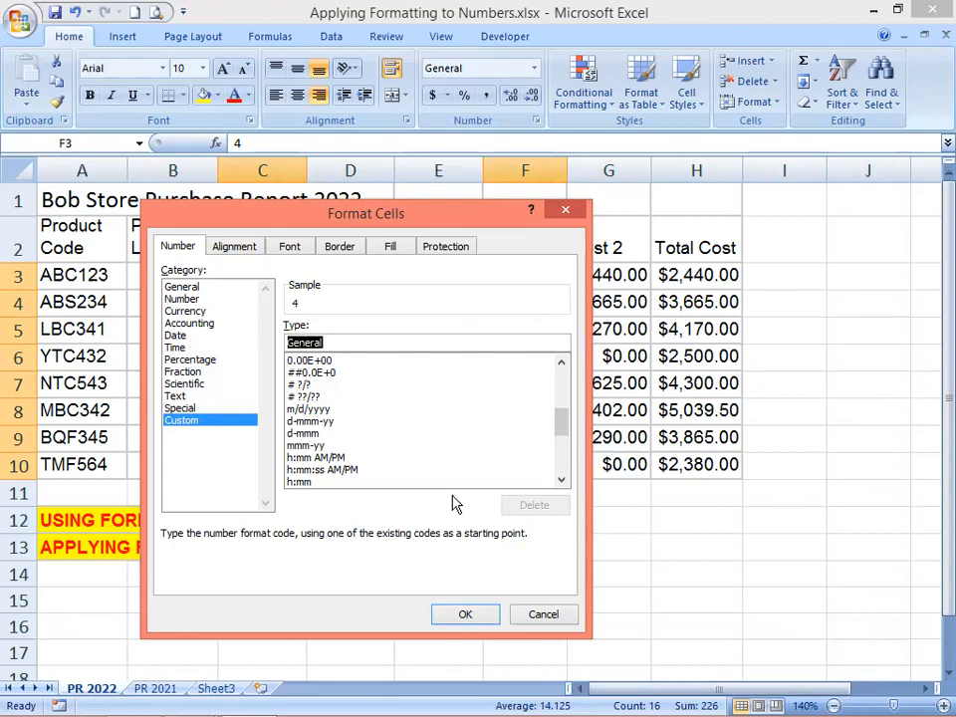
text(0)
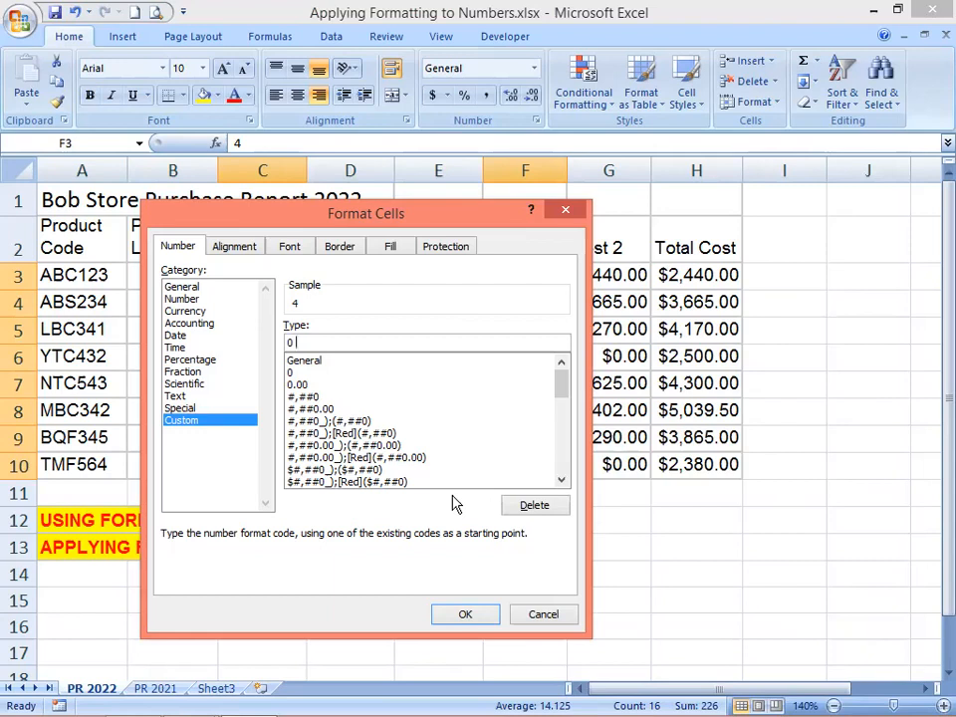
text("units")
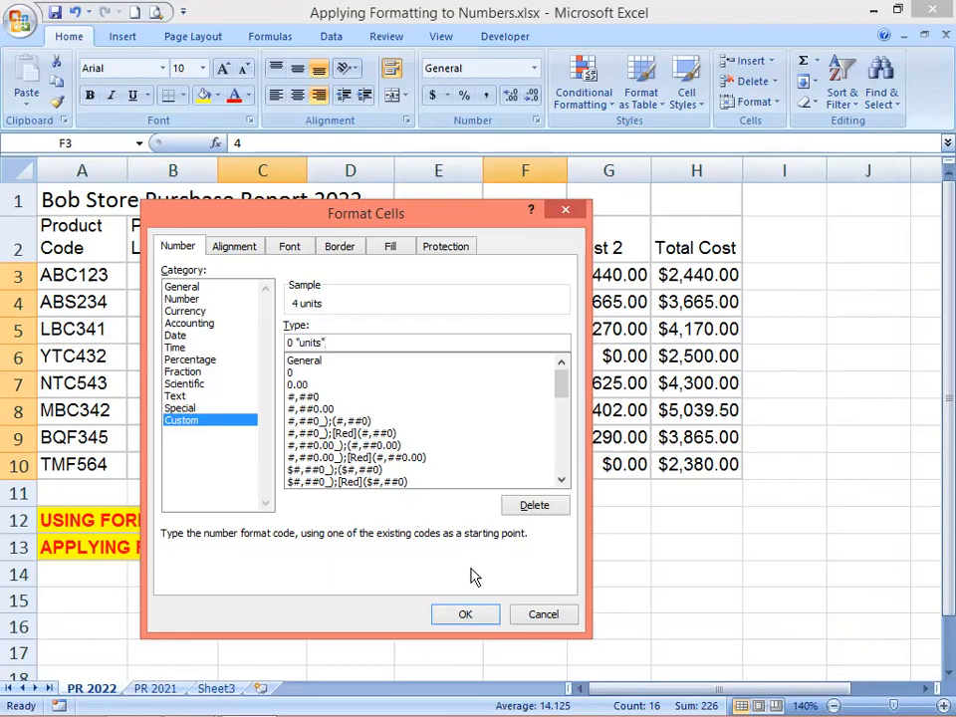
click(467, 616)
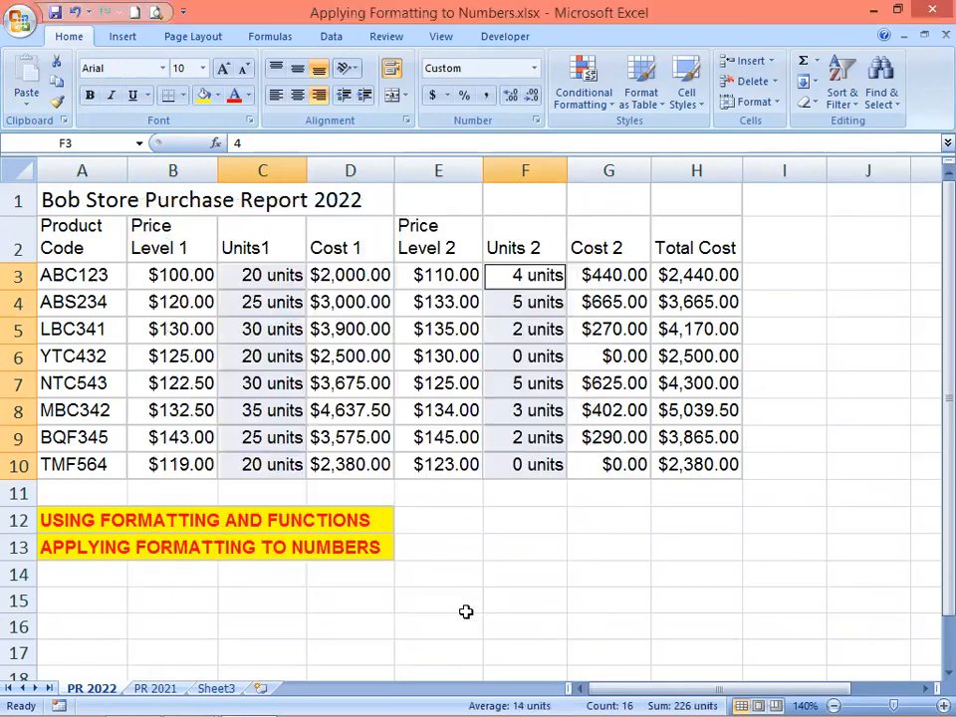
click(679, 277)
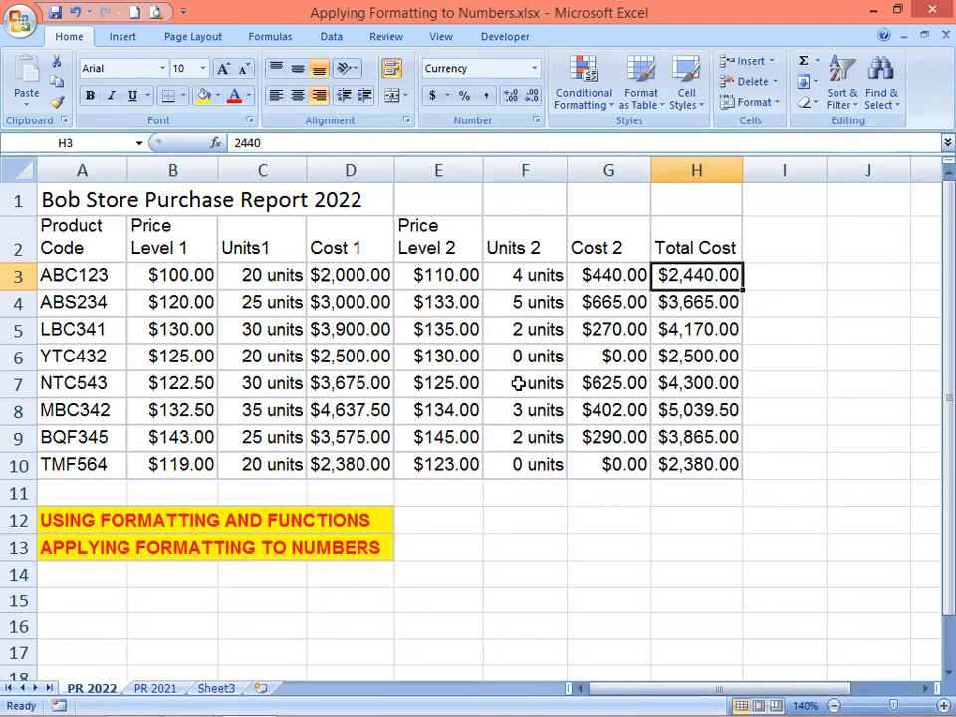
On the PR 2021 sheet, select the Units1 values in C3:C10 together with the Units 2 values in F3:F10
click(155, 688)
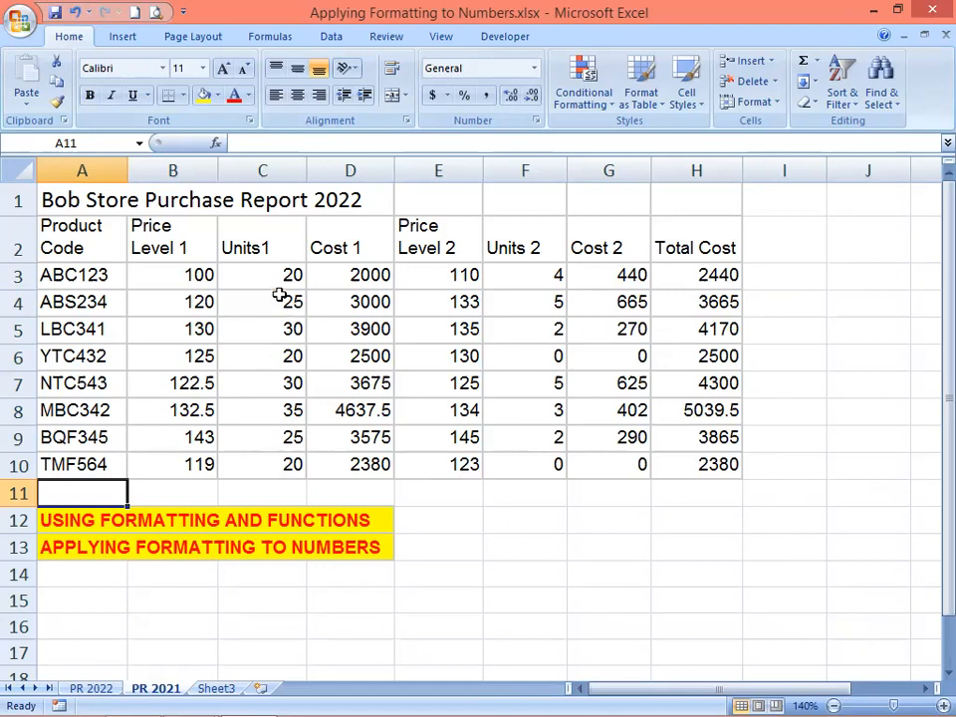
drag(270, 276, 282, 470)
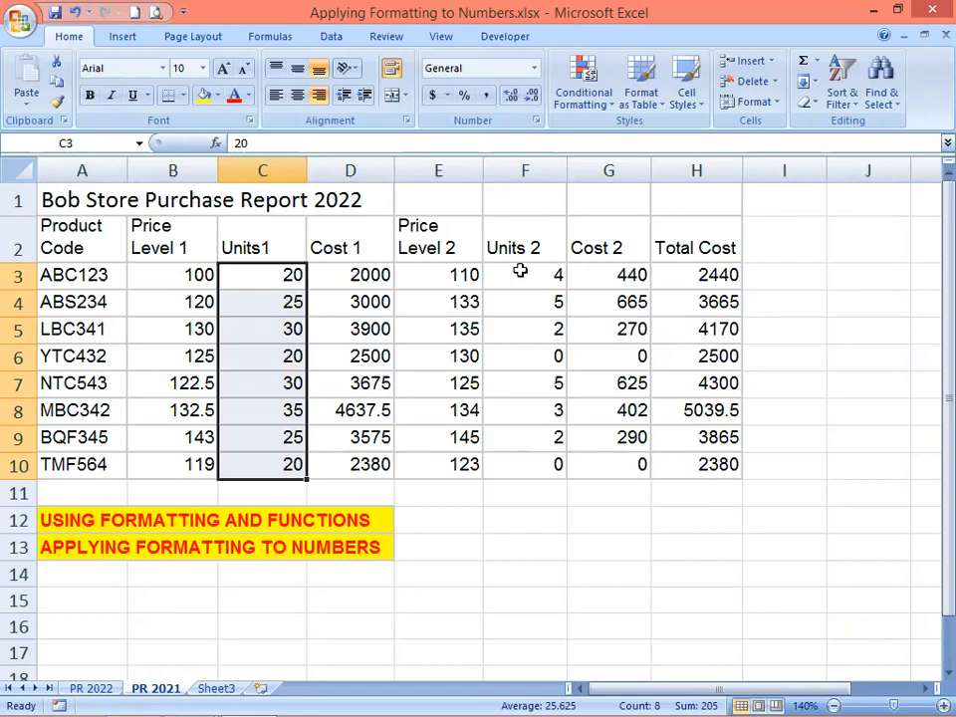
drag(520, 271, 494, 472)
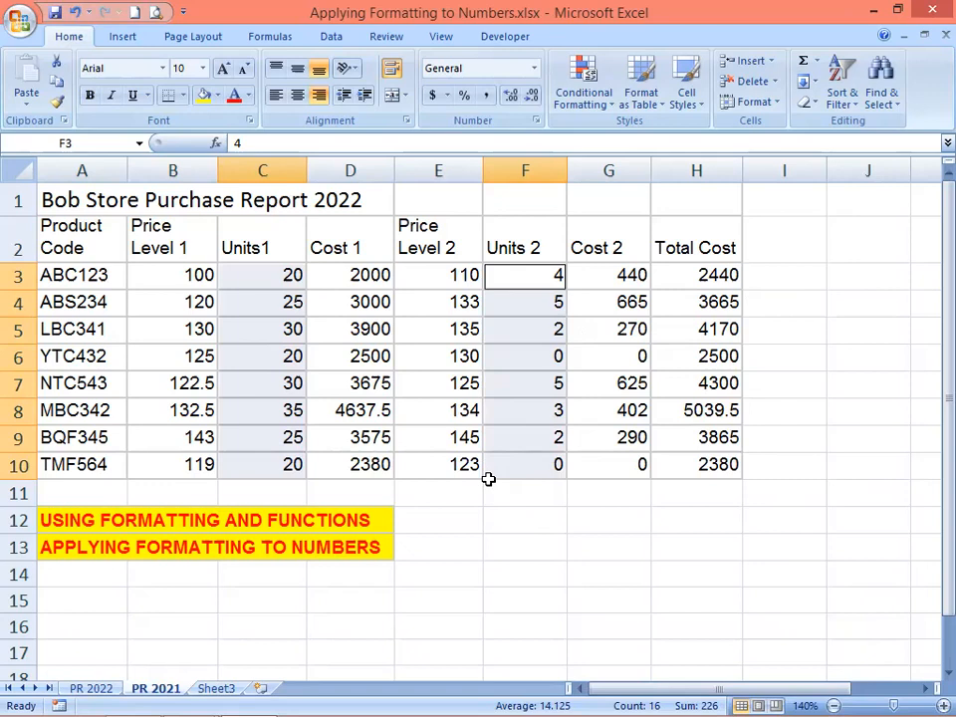
right_click(235, 283)
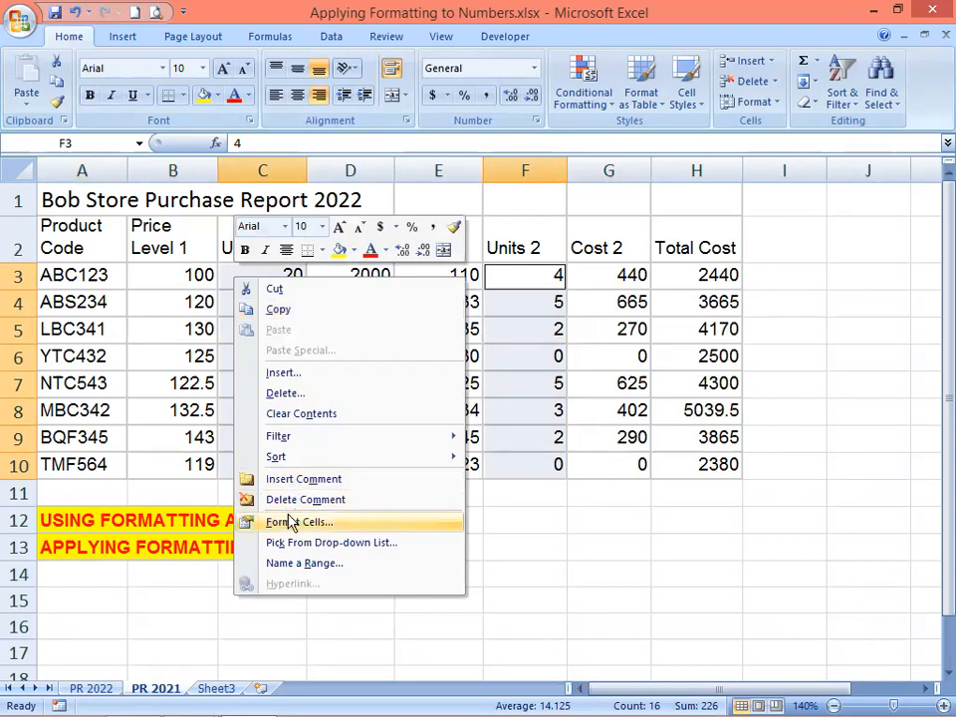
click(292, 522)
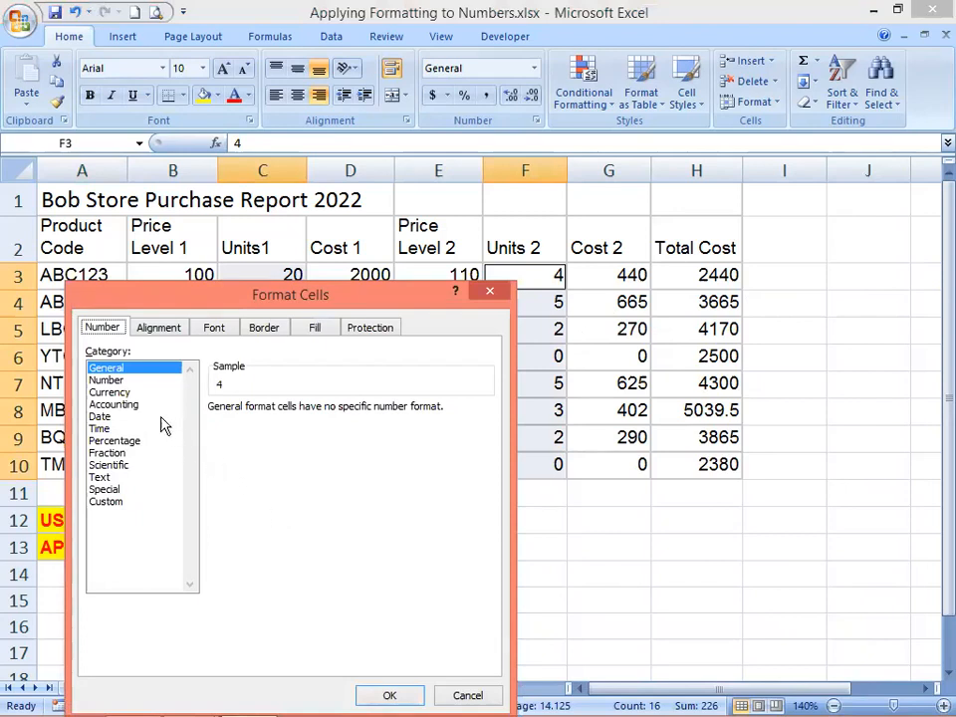
click(124, 504)
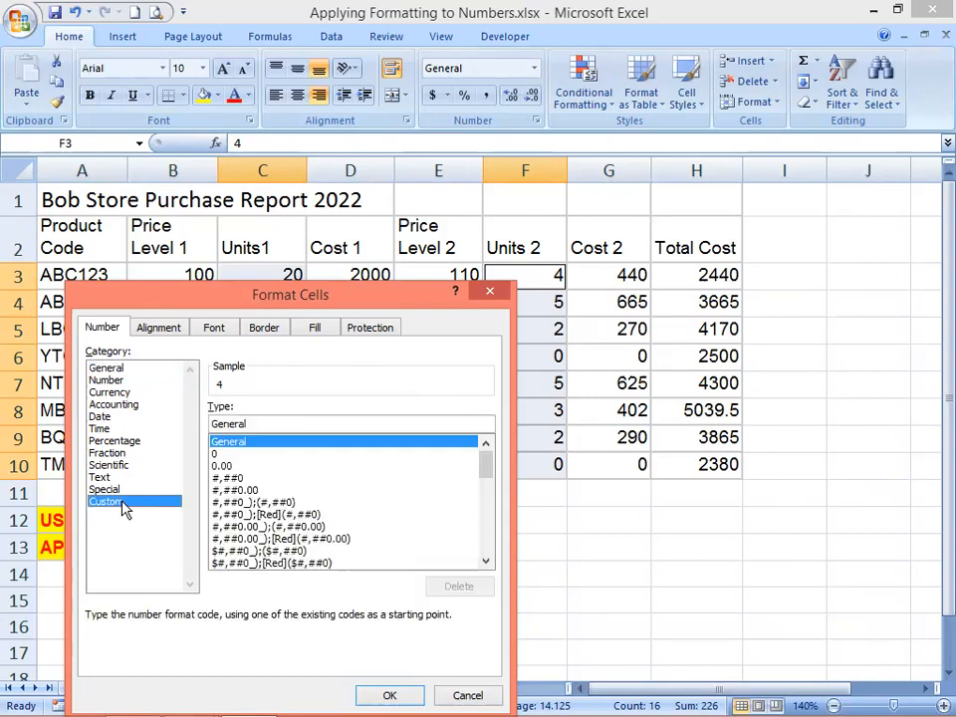
double_click(244, 442)
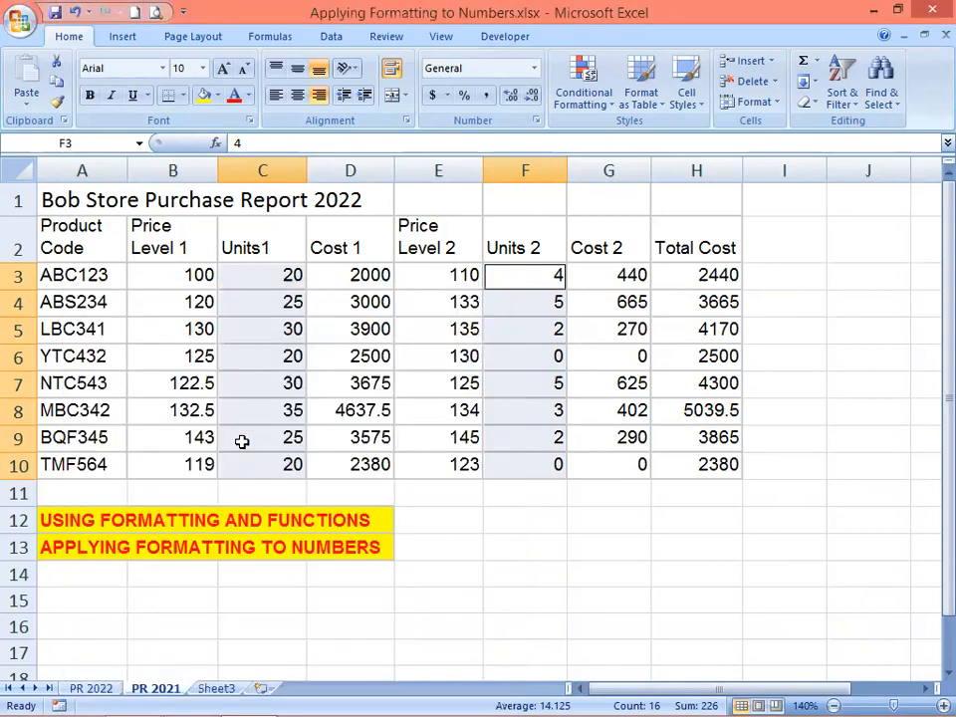
Apply the existing custom number format 0 "units" to the selected Units1 and Units 2 values on the PR 2021 sheet
right_click(256, 279)
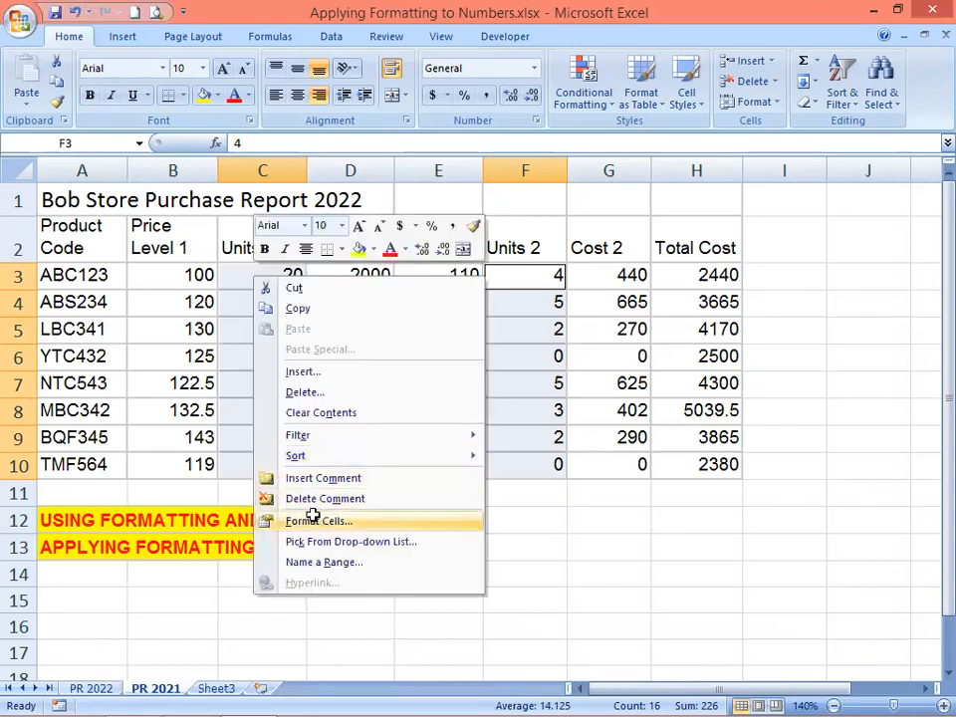
key(Return)
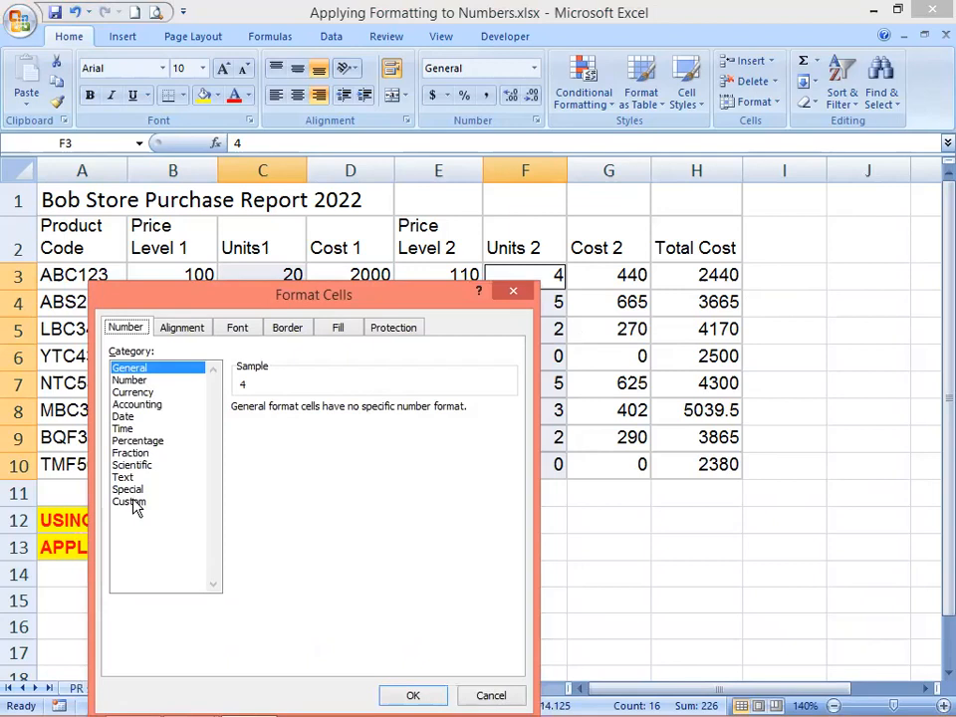
click(130, 502)
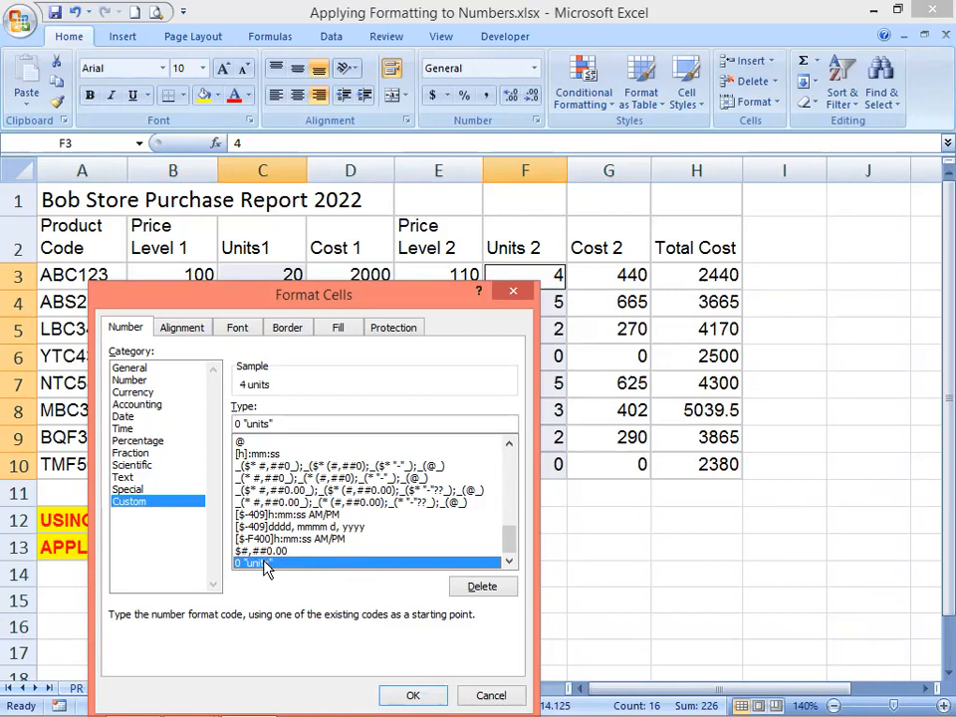
key(Return)
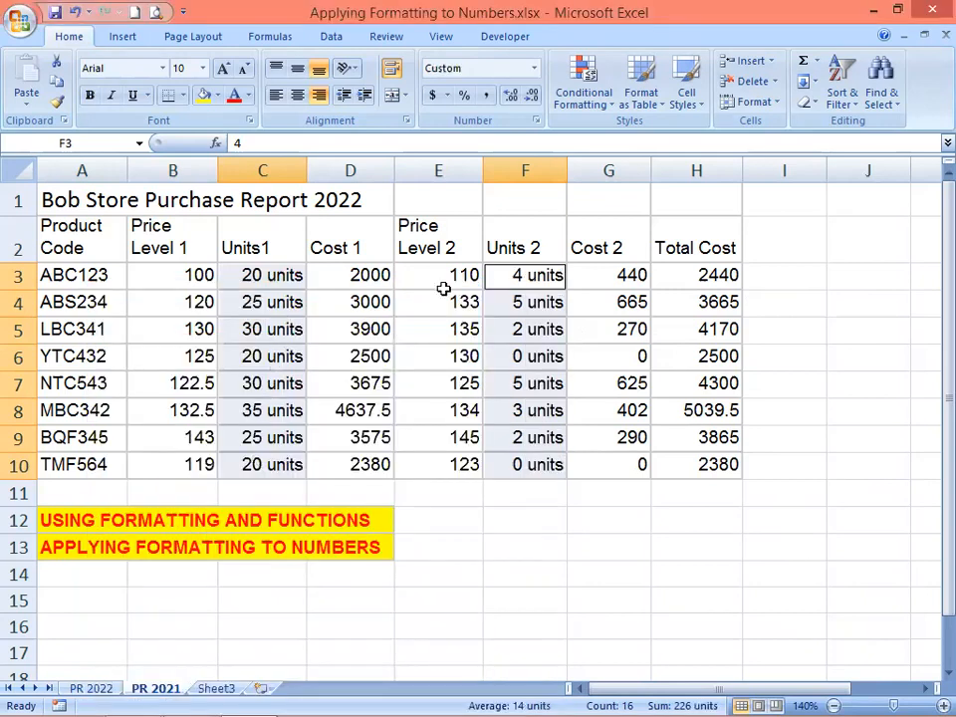
click(687, 280)
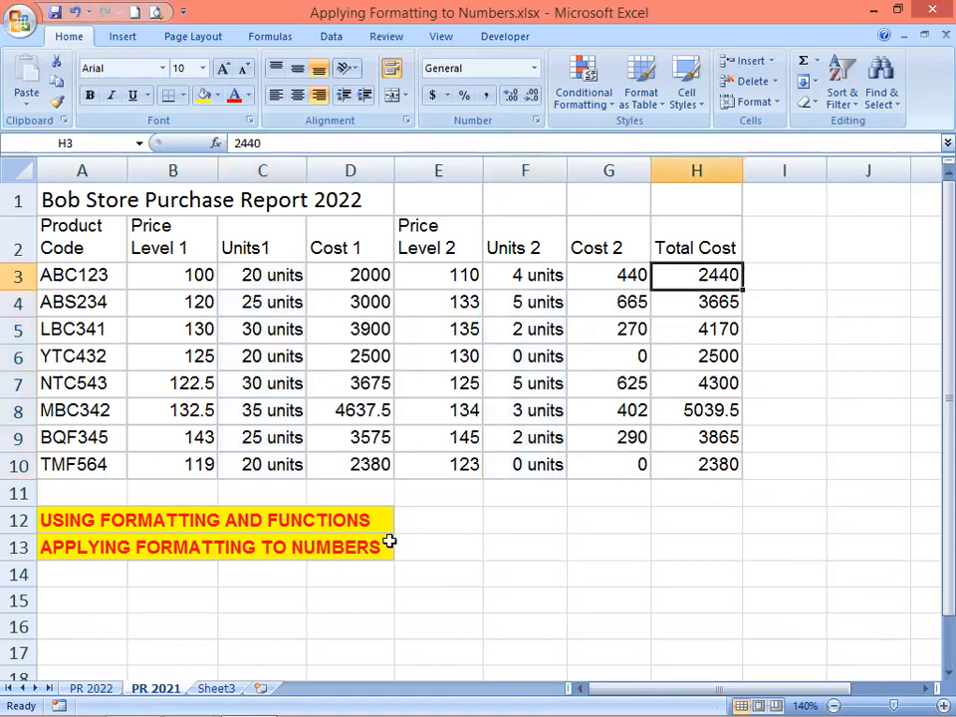
Return to the PR 2022 sheet and check the underlying values of the formatted cells B3 and C3
click(90, 689)
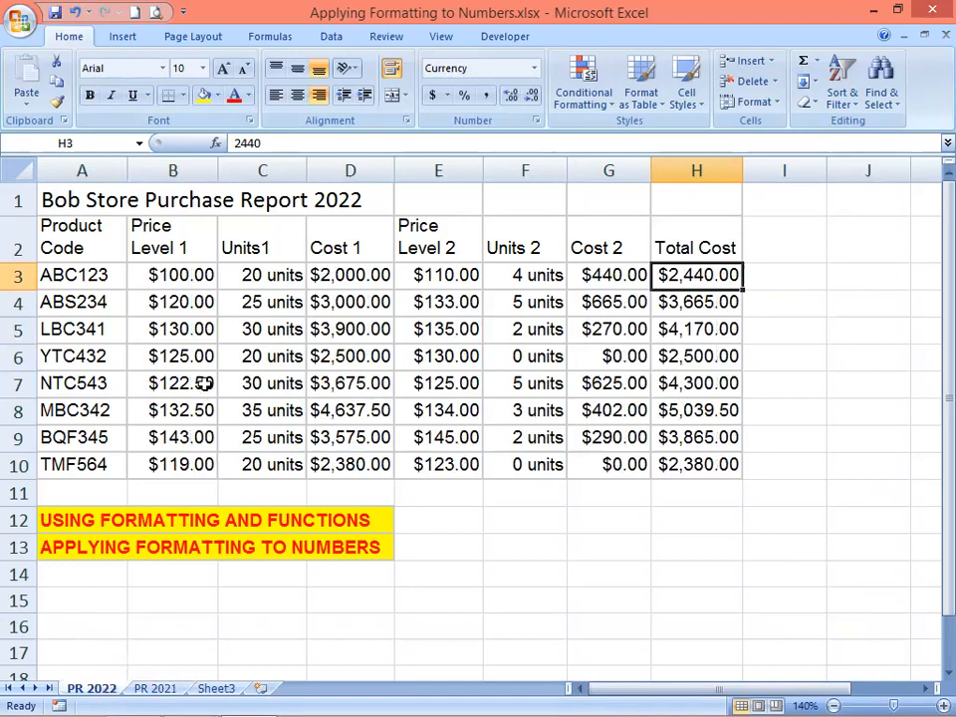
click(192, 274)
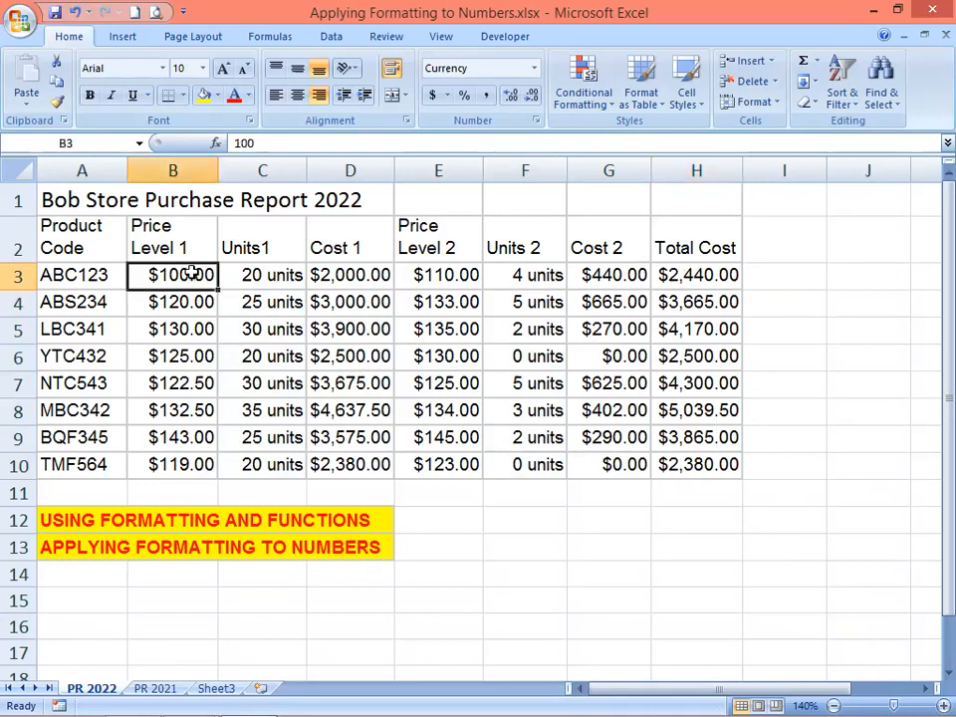
click(284, 279)
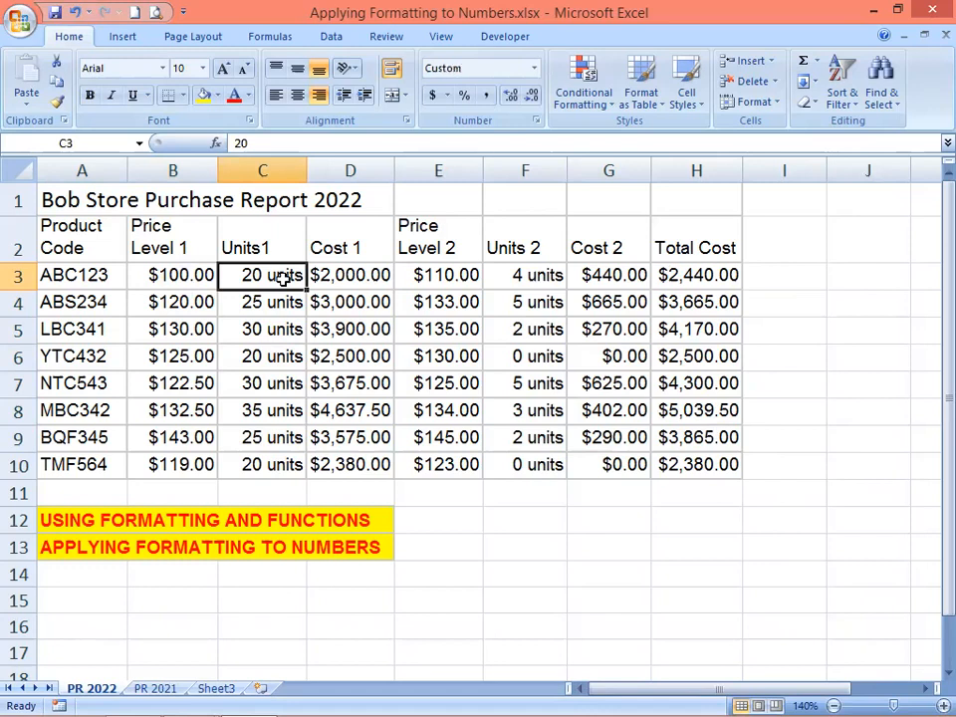